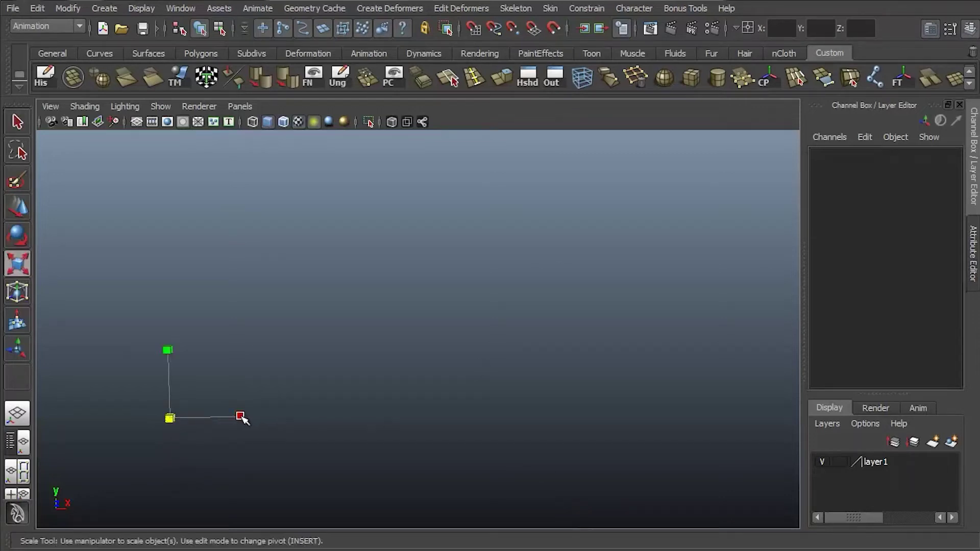
Scale the title text into a tall column, then wide into the Toolbelt lettering
drag(240, 416, 328, 446)
drag(240, 422, 669, 400)
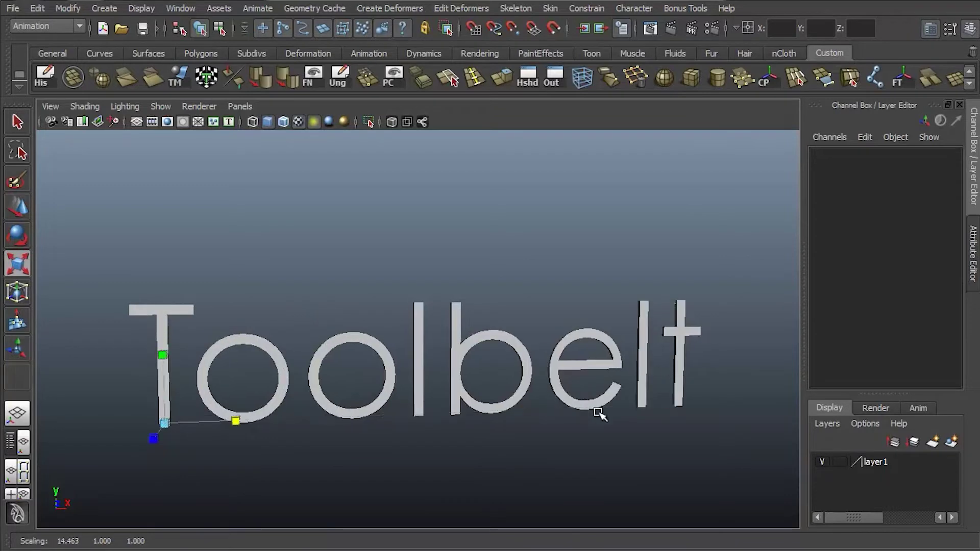
alt+drag(583, 419, 499, 393)
Rotate the text so 'Maya' appears above, then bring it back to level
key(e)
alt+middle_drag(499, 394, 551, 311)
alt+drag(521, 344, 219, 408)
middle_drag(400, 291, 502, 273)
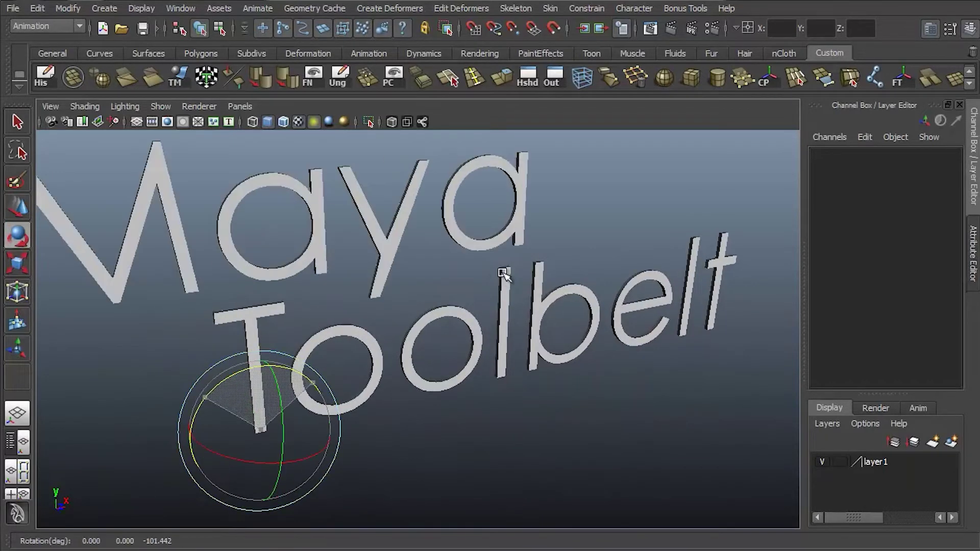
alt+right_drag(502, 273, 357, 306)
drag(357, 306, 328, 282)
Move the text's pivot up toward the top of the M and frame the whole title
key(w)
key(Insert)
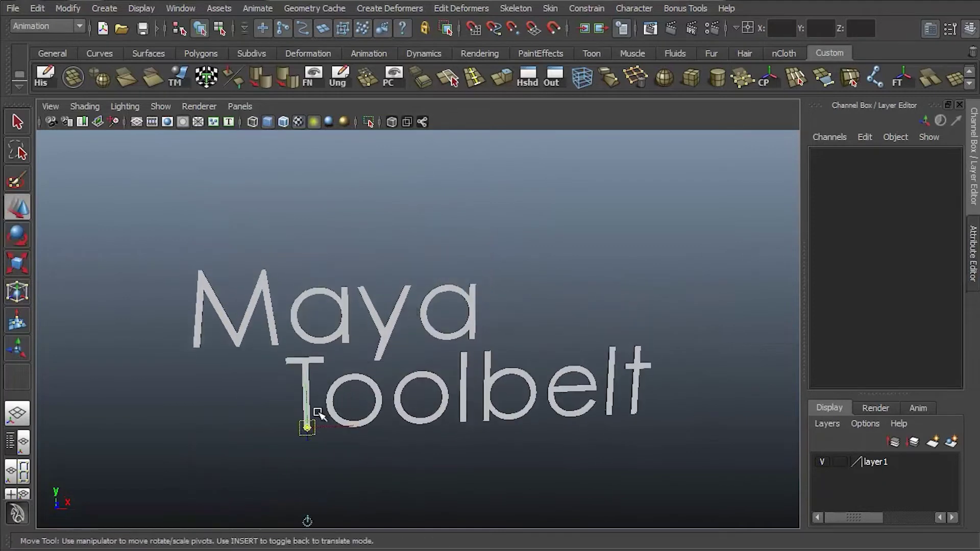
drag(312, 420, 233, 233)
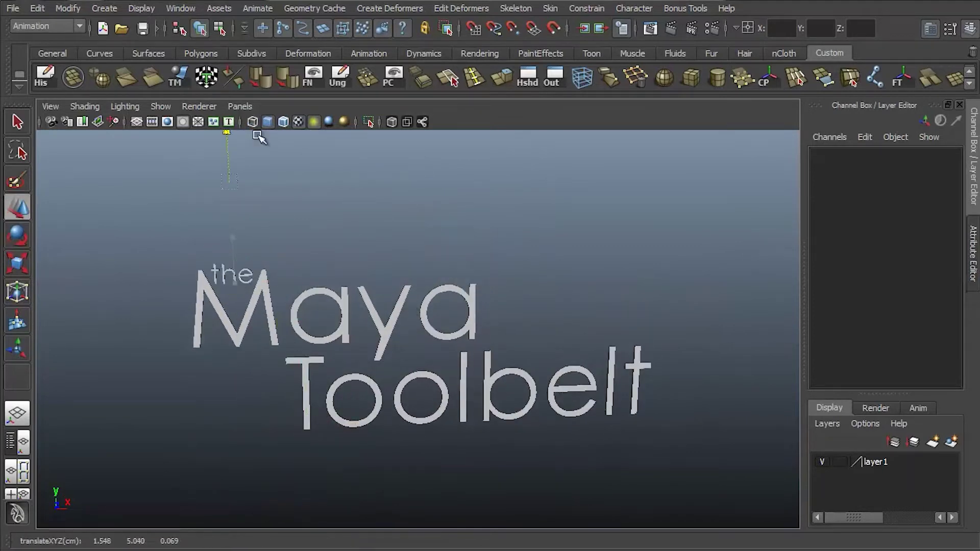
key(q)
alt+drag(262, 136, 584, 352)
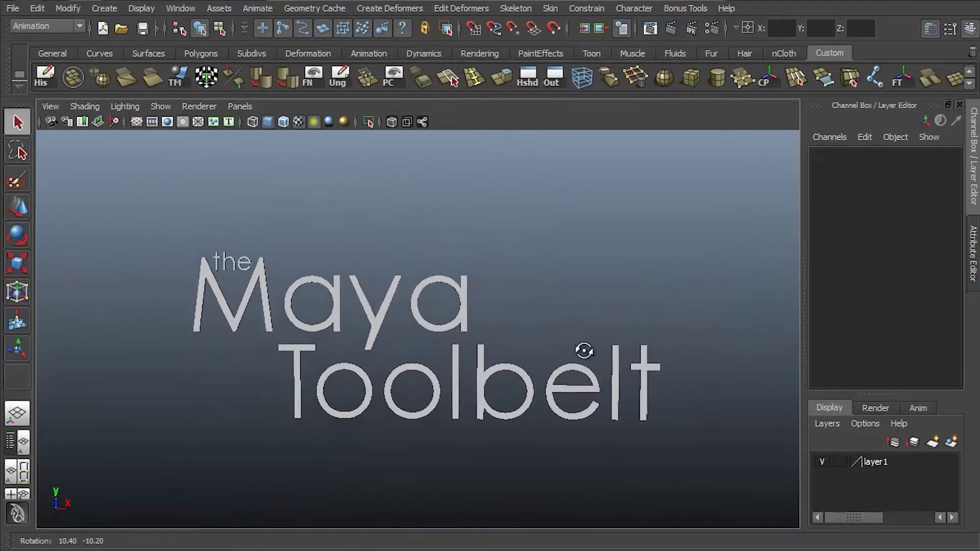
alt+right_drag(584, 352, 647, 289)
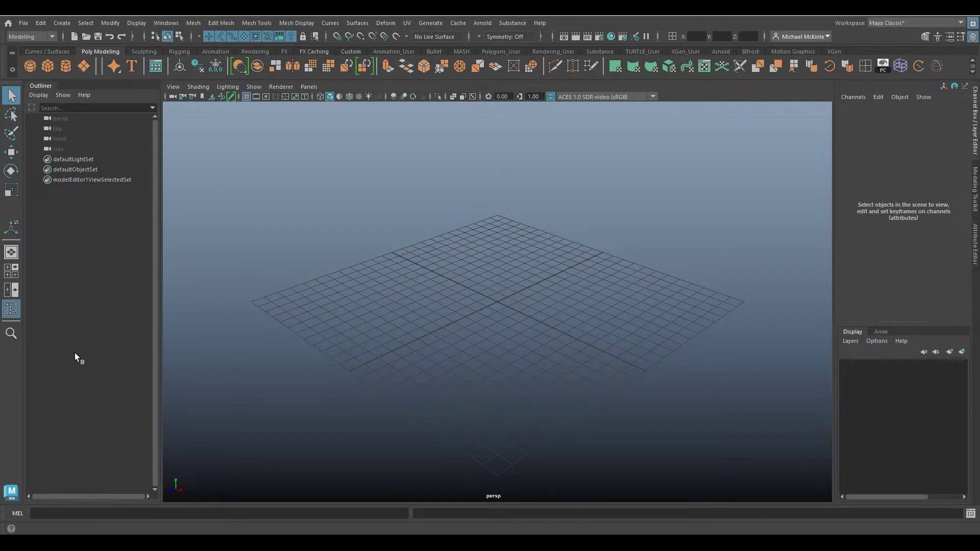
Try Edit Mesh Merge to Center and the Collapse shelf icon with nothing selected
click(224, 23)
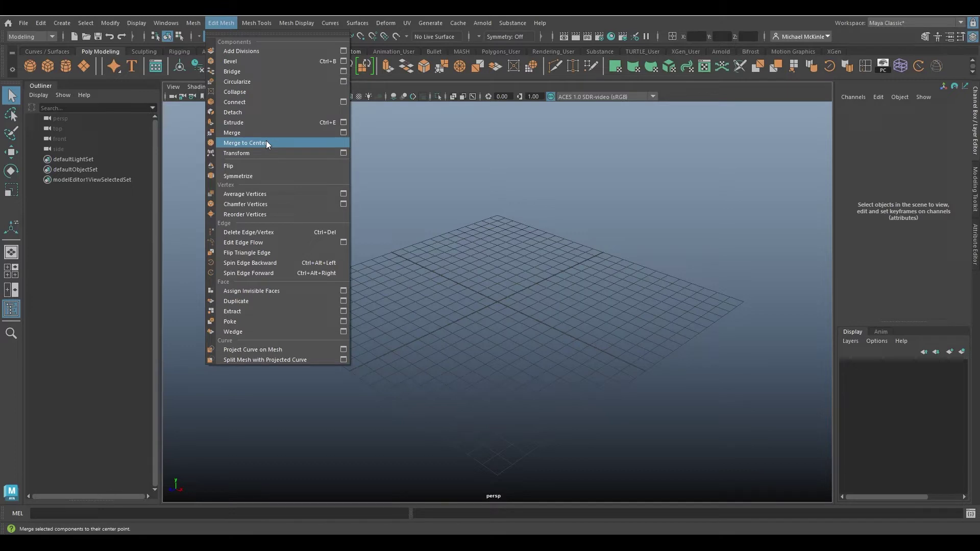
click(326, 143)
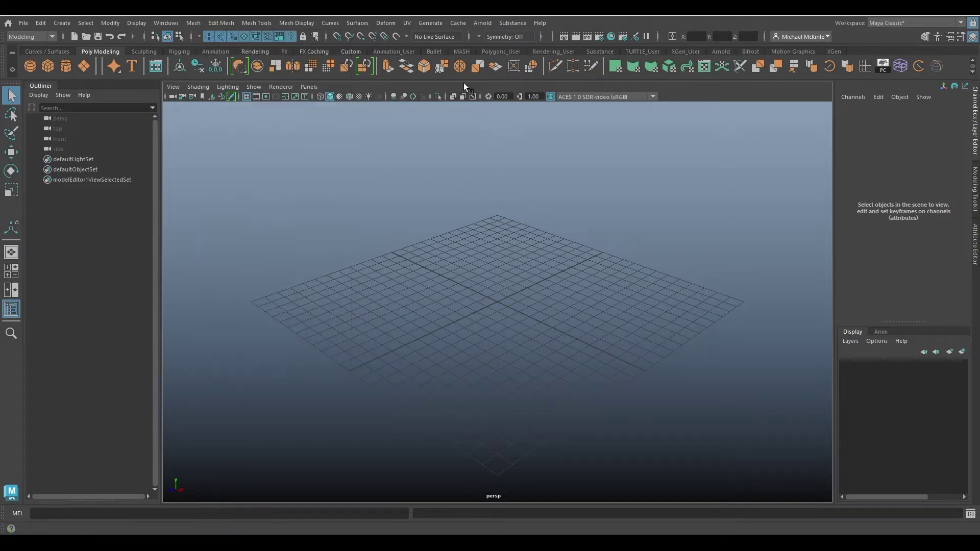
click(512, 68)
Create a polygon cylinder and scale it taller and wider
click(65, 67)
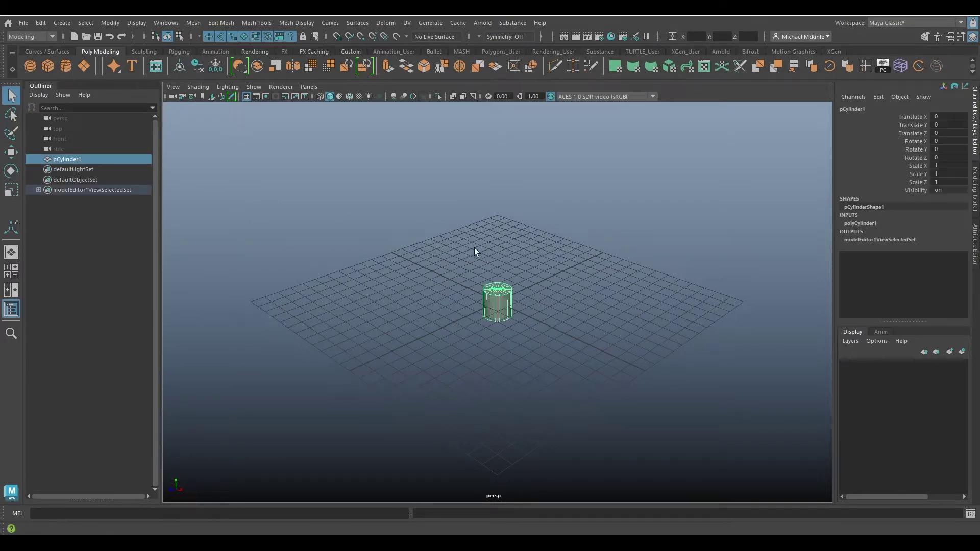
key(r)
drag(498, 258, 477, 113)
scroll(517, 153, up, 5)
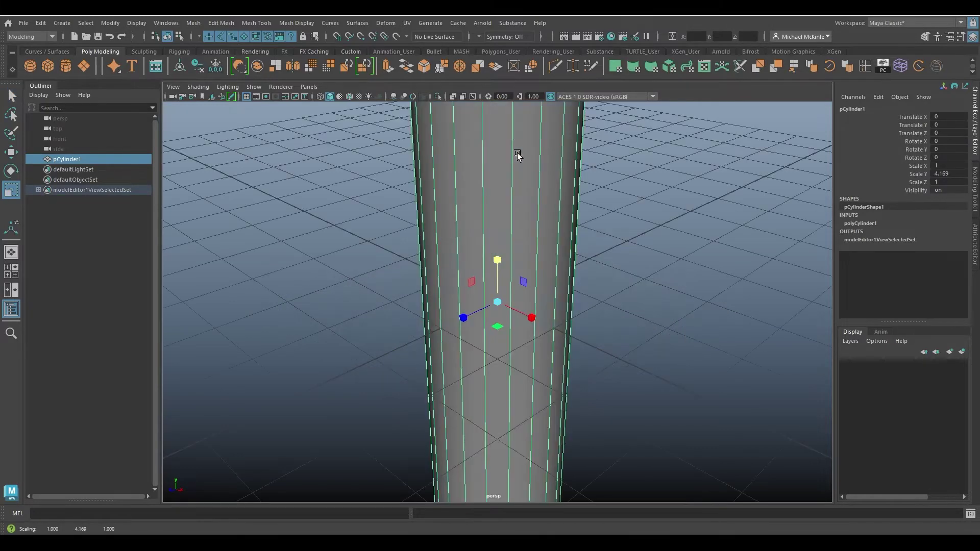
drag(498, 302, 494, 152)
key(w)
scroll(564, 330, down, 5)
Set the cylinder's Subdivisions Height to 5 and switch to edge selection
click(860, 223)
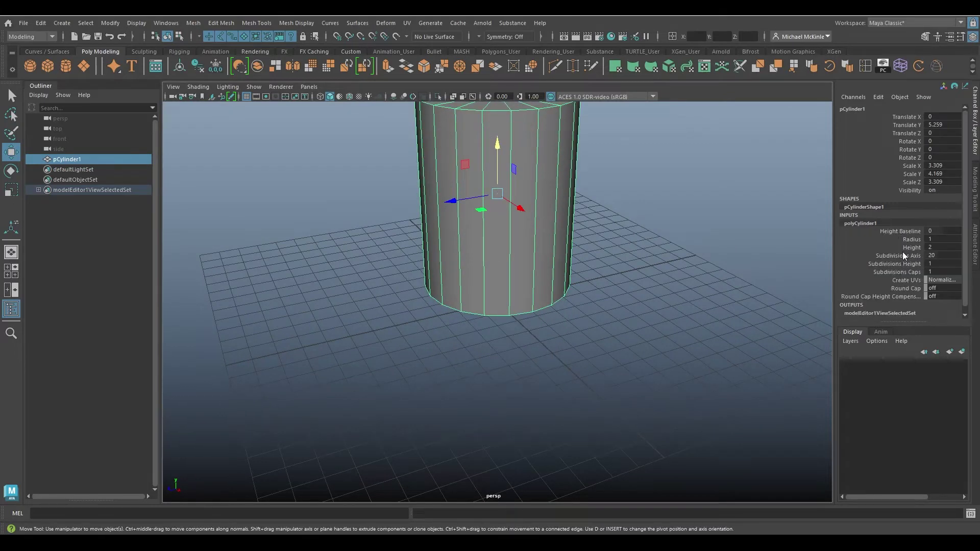
click(901, 264)
middle_drag(623, 265, 641, 271)
alt+drag(641, 271, 536, 233)
alt+right_drag(537, 233, 634, 306)
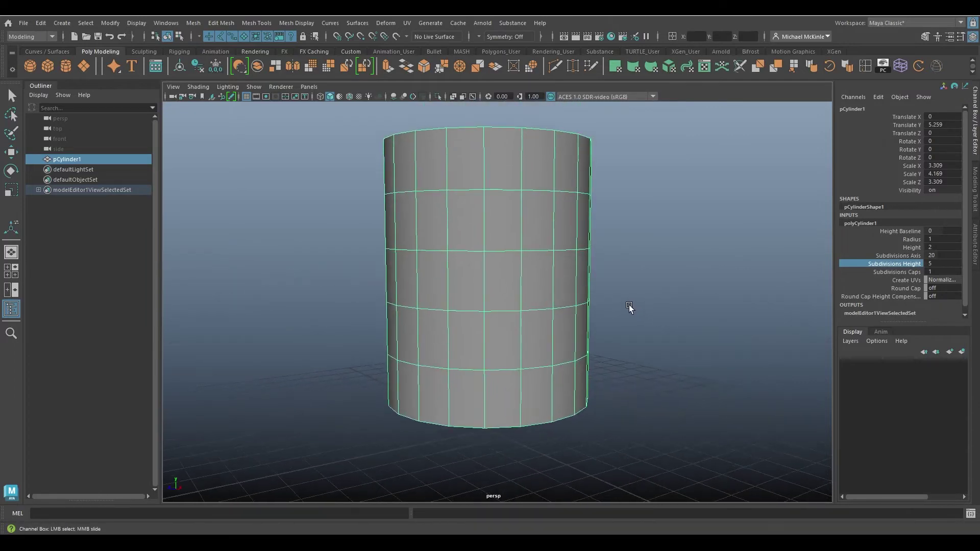
key(w)
alt+drag(635, 306, 586, 304)
right_drag(528, 190, 583, 251)
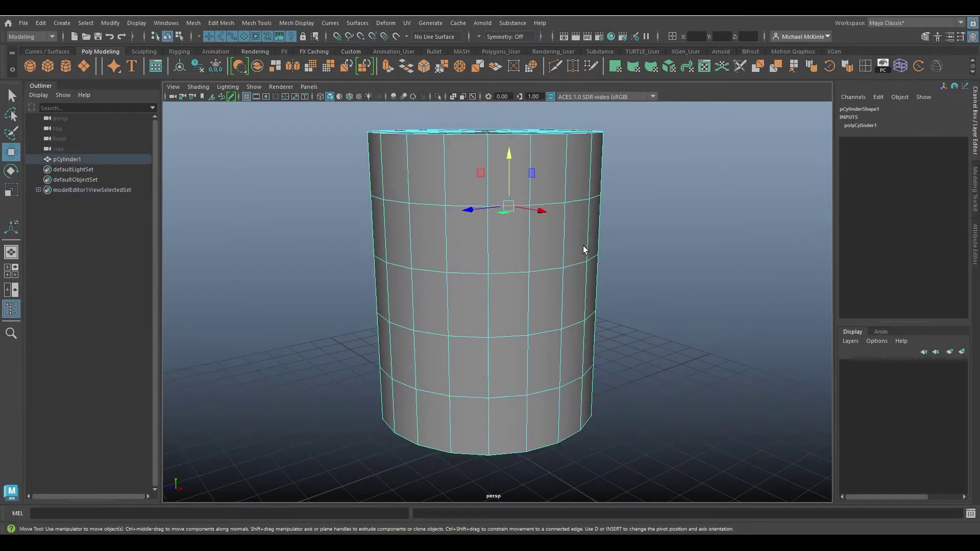
Collapse a selected upper side edge to a point with Edit Mesh > Collapse
key(q)
alt+drag(583, 252, 528, 281)
alt+right_drag(527, 280, 547, 309)
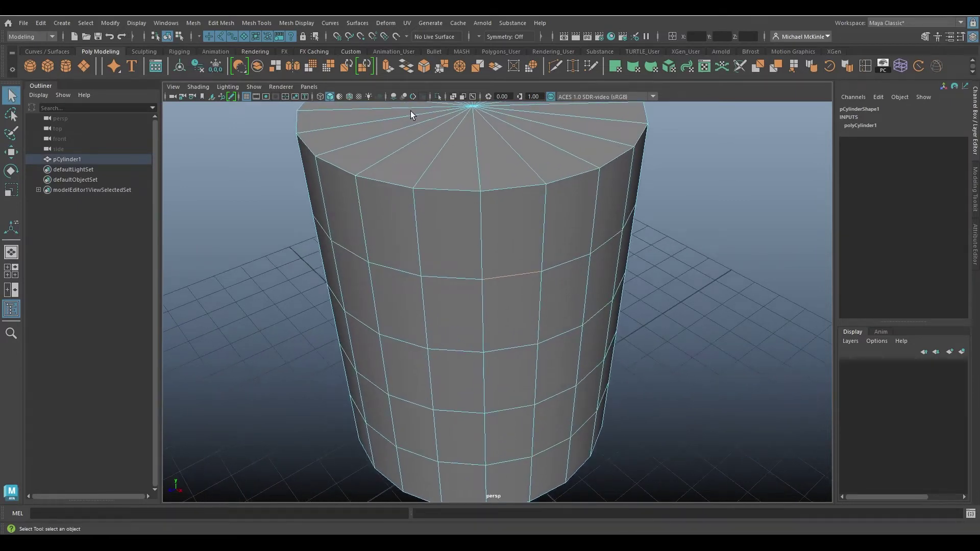
click(221, 23)
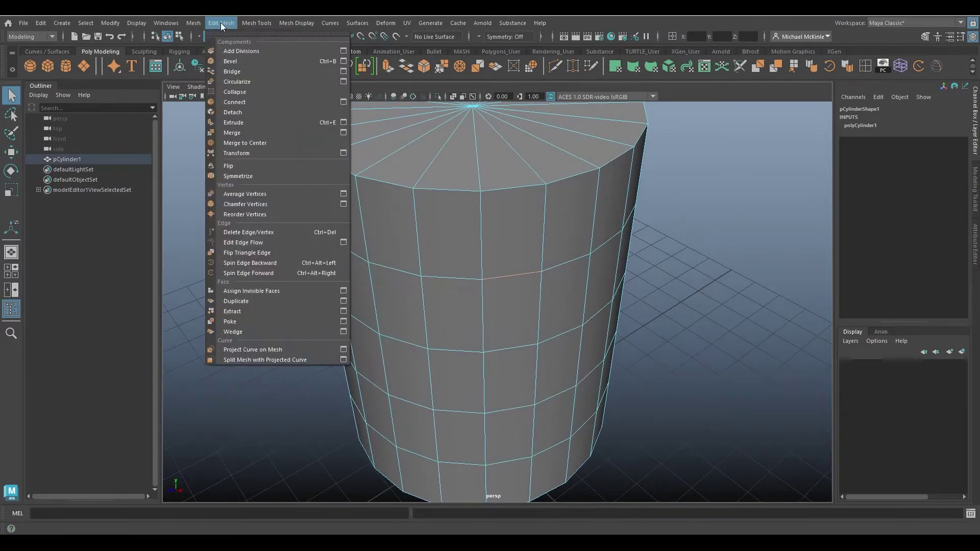
click(235, 92)
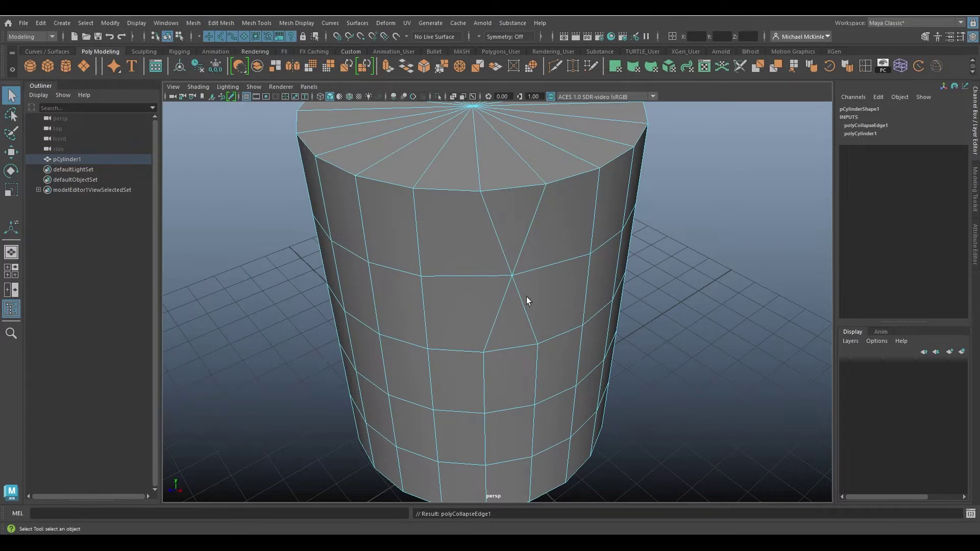
Toggle undo and redo to compare the edge collapse, ending with it undone
key(ctrl+z)
key(shift+z)
key(ctrl+z)
key(shift+z)
key(ctrl+z)
key(shift+z)
key(ctrl+z)
key(shift+z)
key(ctrl+z)
key(shift+z)
key(ctrl+z)
key(shift+z)
key(ctrl+z)
key(shift+z)
key(ctrl+z)
key(shift+z)
key(ctrl+z)
key(shift+z)
key(ctrl+z)
key(shift+z)
key(ctrl+z)
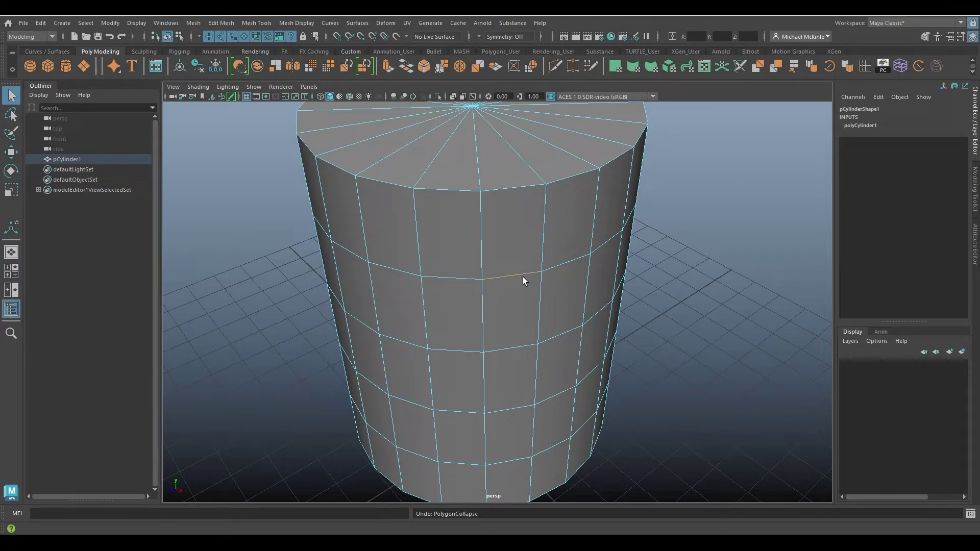
Select a side face in face mode and collapse it to a point
key(F11)
click(518, 223)
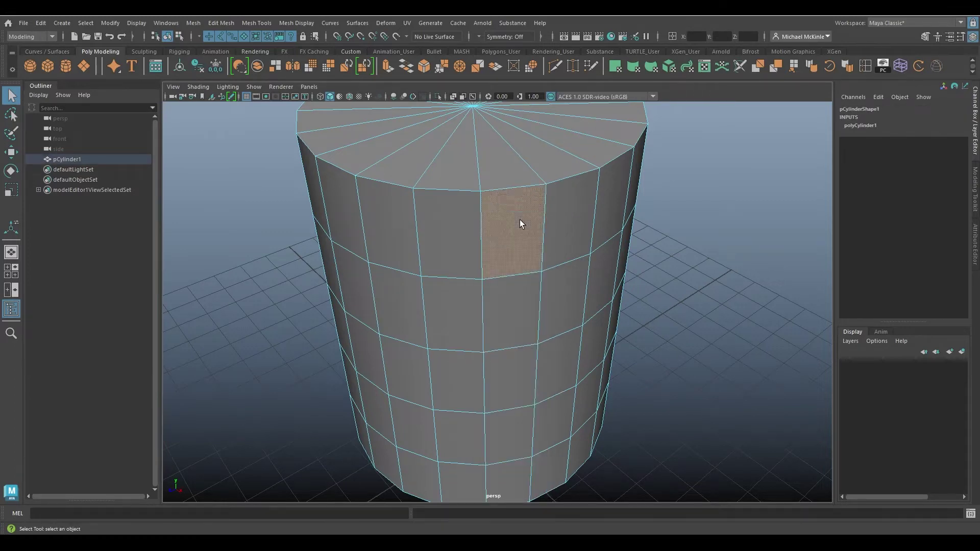
click(534, 334)
click(223, 25)
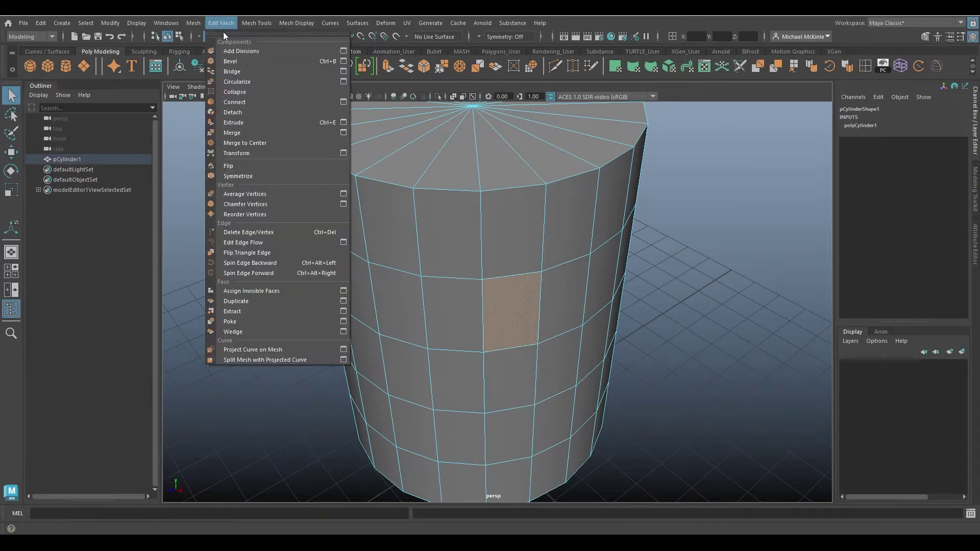
click(245, 94)
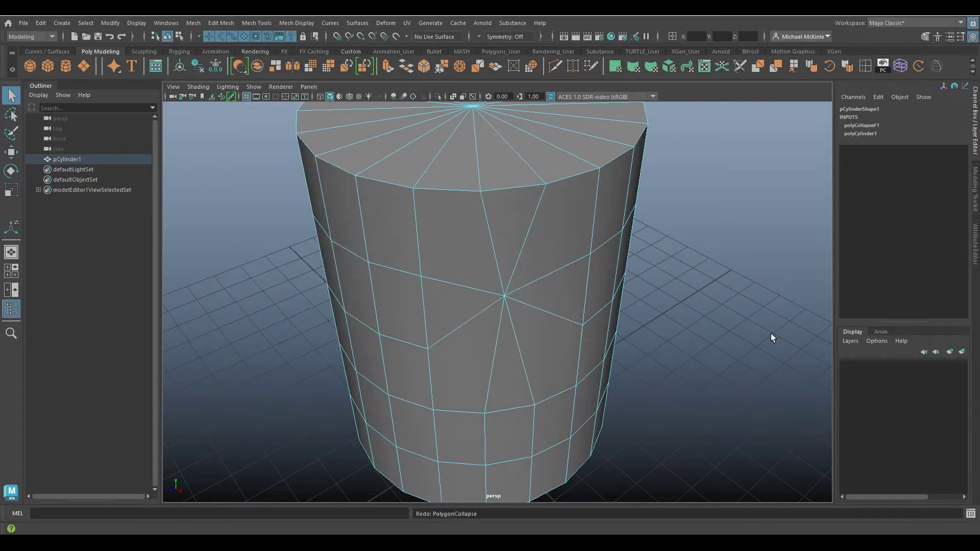
Toggle undo and redo to compare the collapsed face against the original
alt+drag(771, 333, 684, 307)
key(ctrl+z)
key(shift+z)
key(ctrl+z)
key(shift+z)
key(ctrl+z)
alt+drag(634, 243, 687, 303)
key(ctrl+z)
key(shift+z)
key(shift+z)
key(ctrl+z)
key(shift+z)
key(ctrl+z)
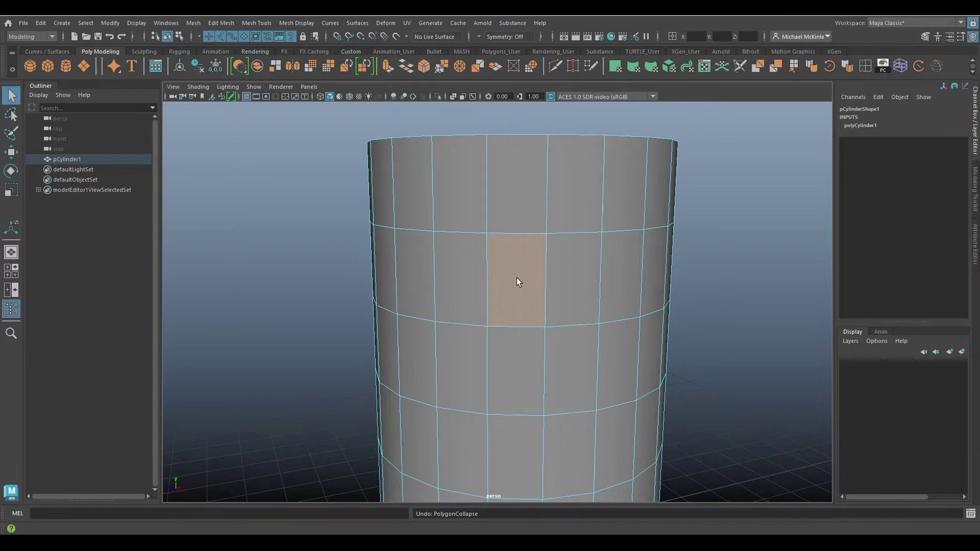
key(ctrl+z)
key(shift+z)
key(shift+z)
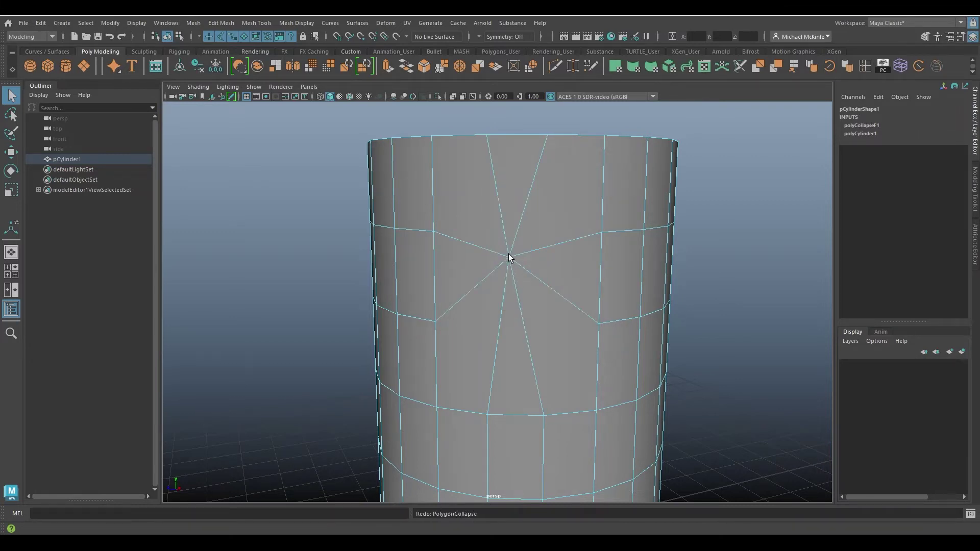
alt+drag(510, 261, 615, 223)
Undo the face collapse and reduce the cylinder's top cap to a single face
key(ctrl+z)
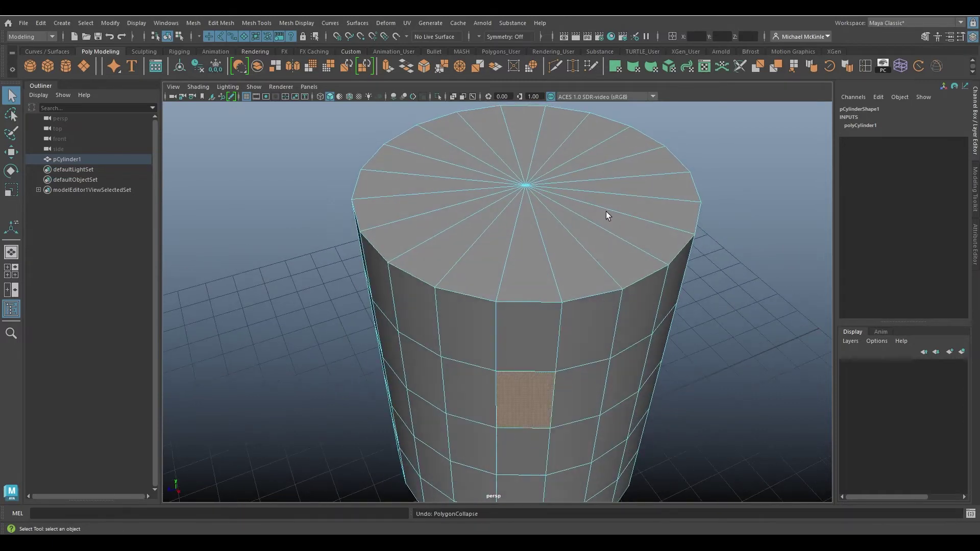
right_drag(606, 190, 636, 178)
click(862, 223)
click(868, 271)
middle_drag(575, 225, 562, 188)
Collapse the top cap face, inspect the result from above, then undo it
key(F11)
click(562, 188)
alt+drag(561, 187, 584, 247)
click(221, 22)
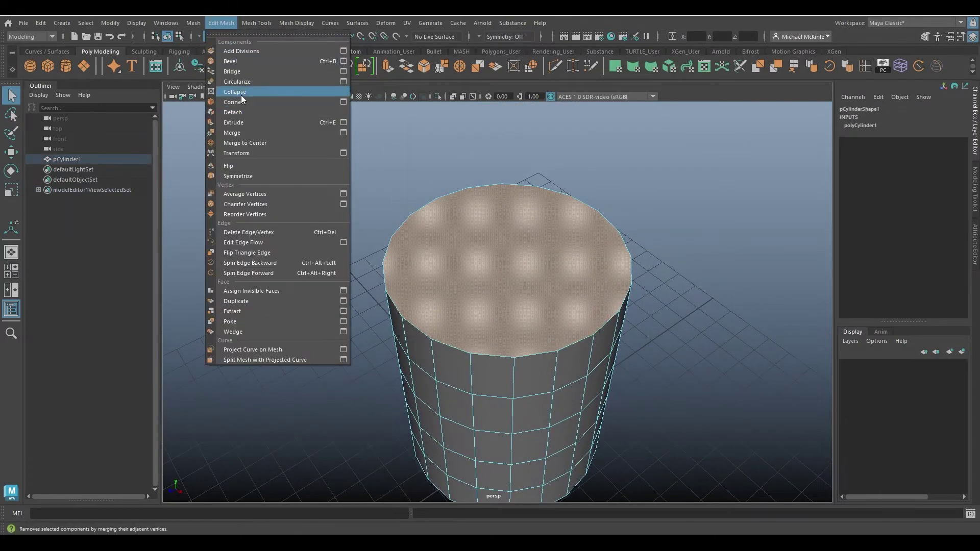
click(234, 92)
alt+drag(613, 255, 659, 202)
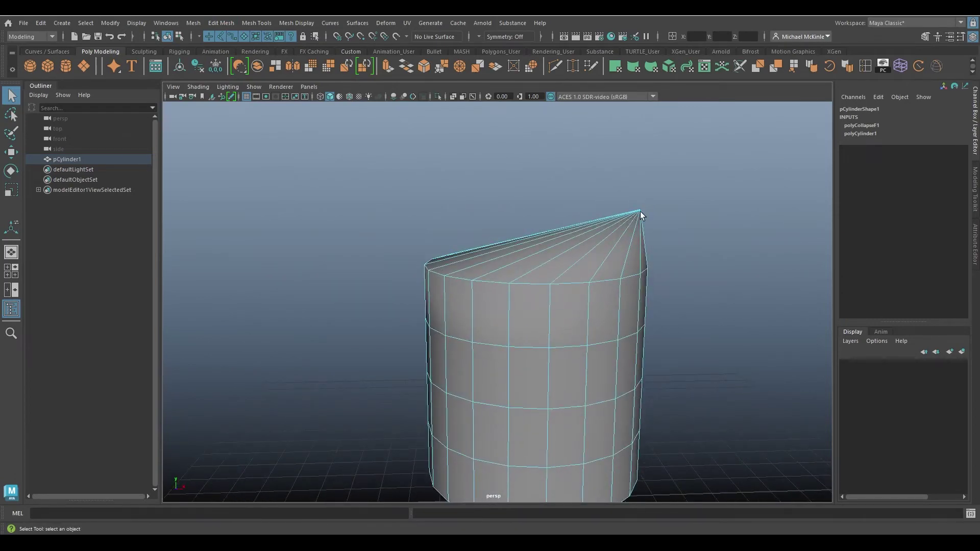
alt+drag(648, 213, 623, 276)
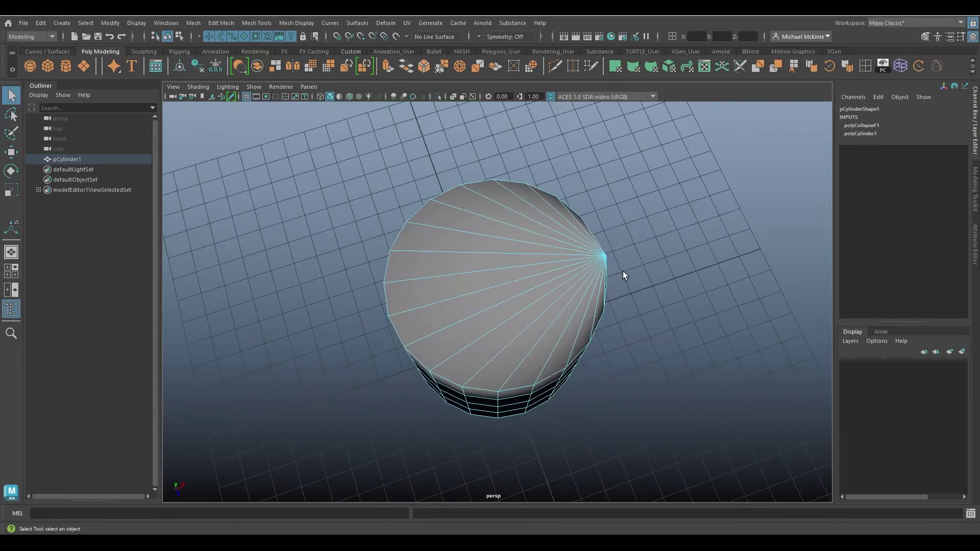
key(ctrl+z)
Apply Merge to Center to the top cap, inspect it from the side, then undo
click(221, 22)
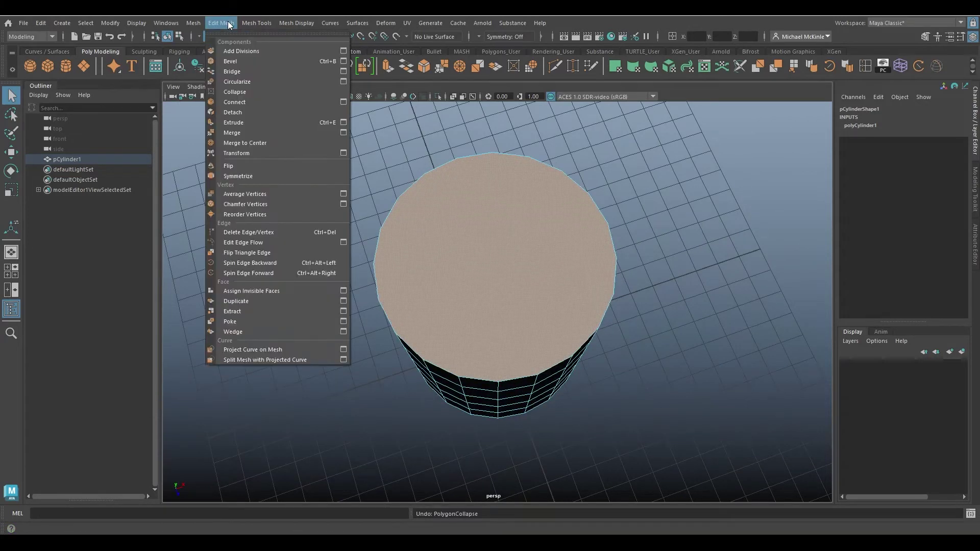
click(270, 145)
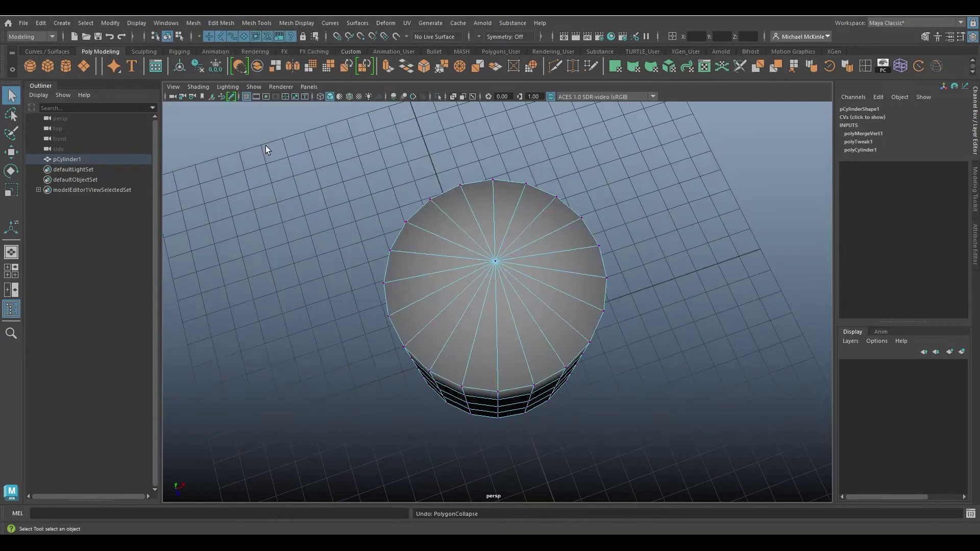
alt+drag(515, 316, 604, 255)
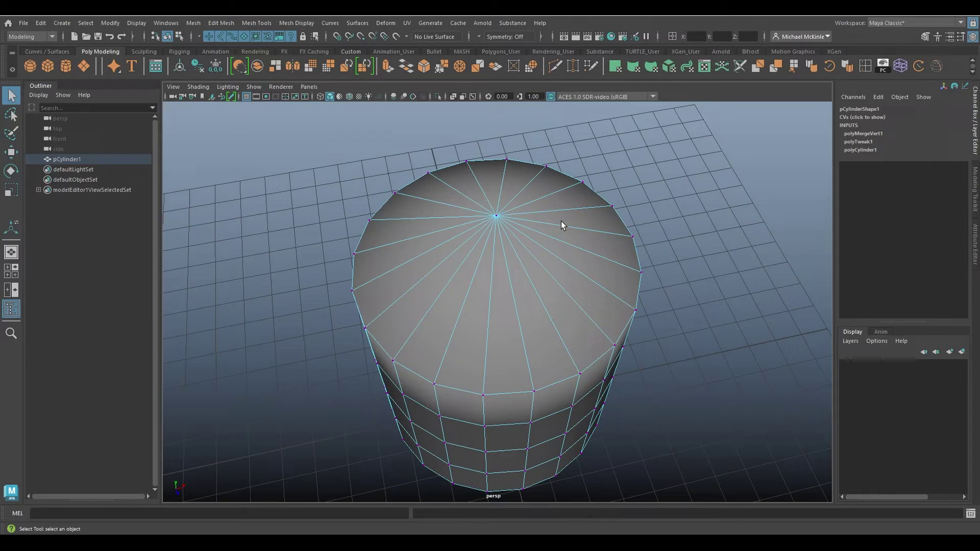
key(ctrl+z)
key(ctrl+z)
key(ctrl+z)
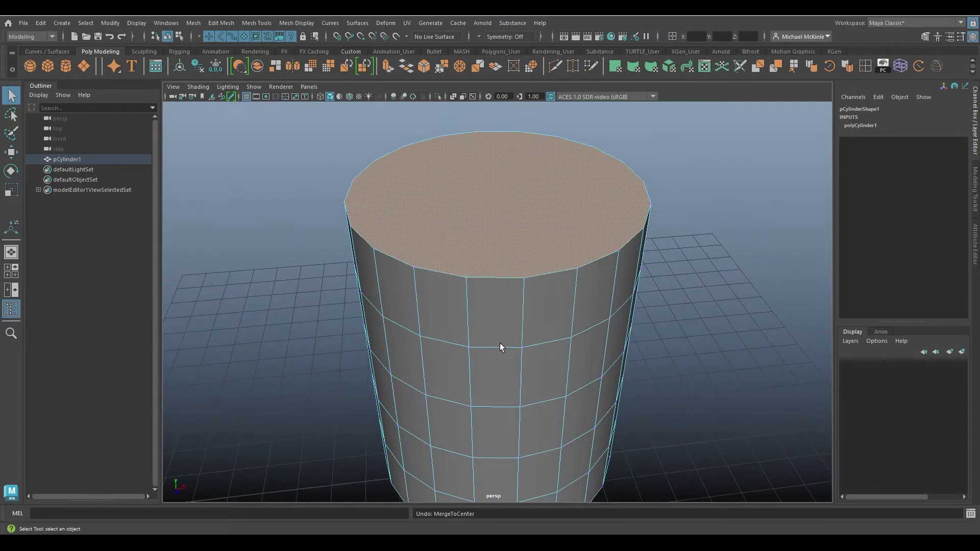
click(500, 346)
click(496, 347)
alt+drag(496, 347, 608, 319)
click(221, 23)
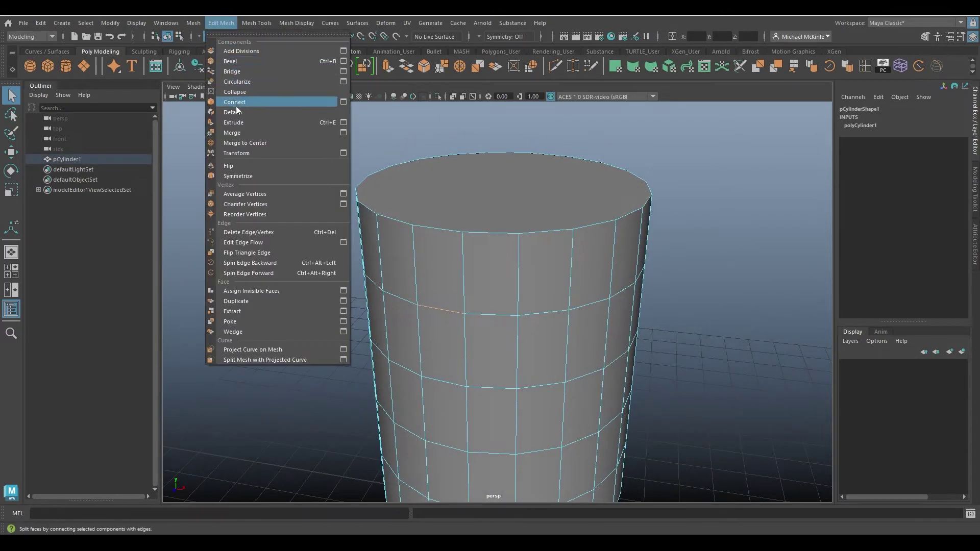
click(235, 131)
key(ctrl+z)
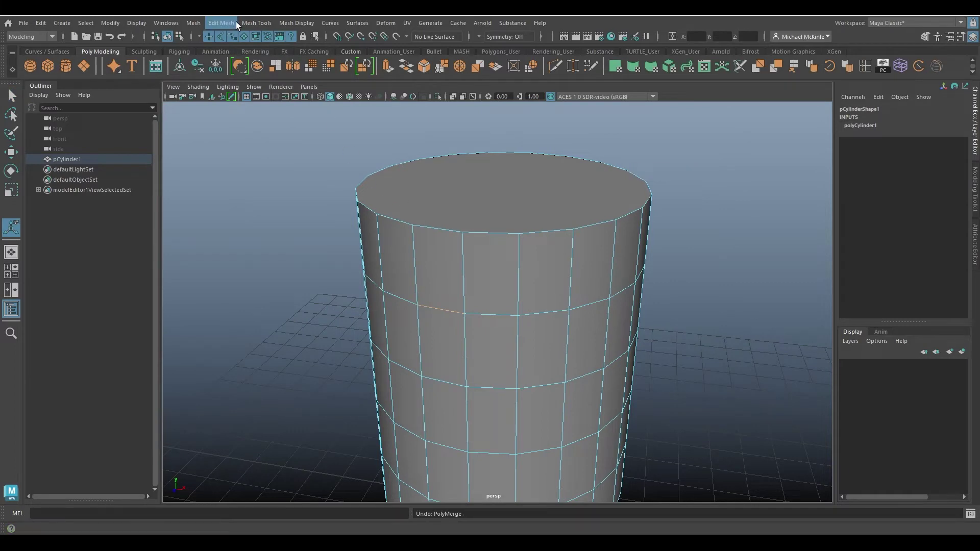
key(ctrl+z)
click(221, 23)
click(374, 337)
key(t)
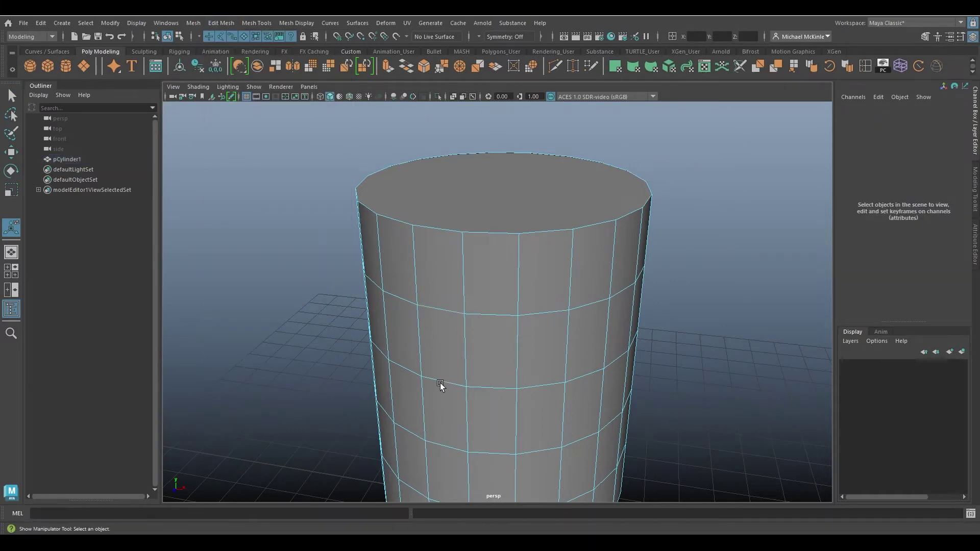
click(440, 383)
click(221, 23)
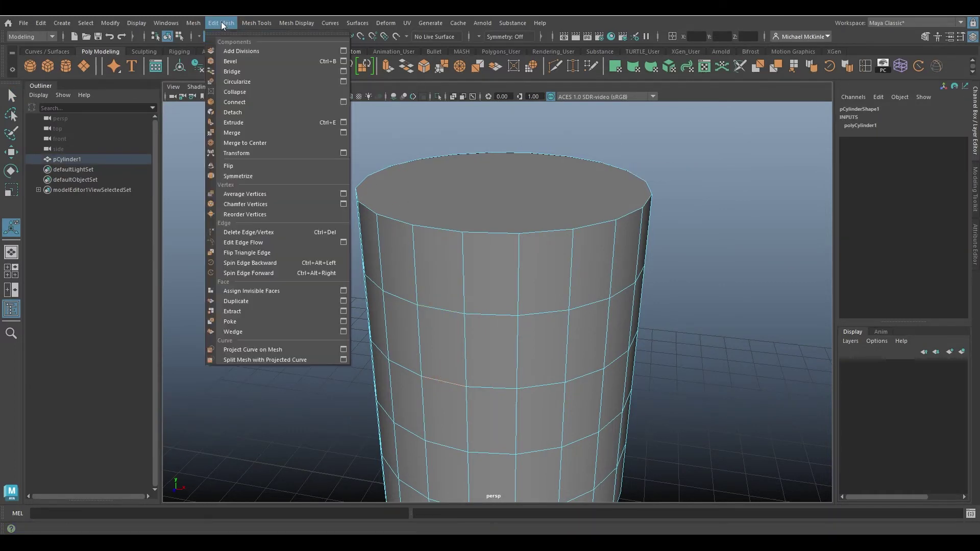
click(236, 92)
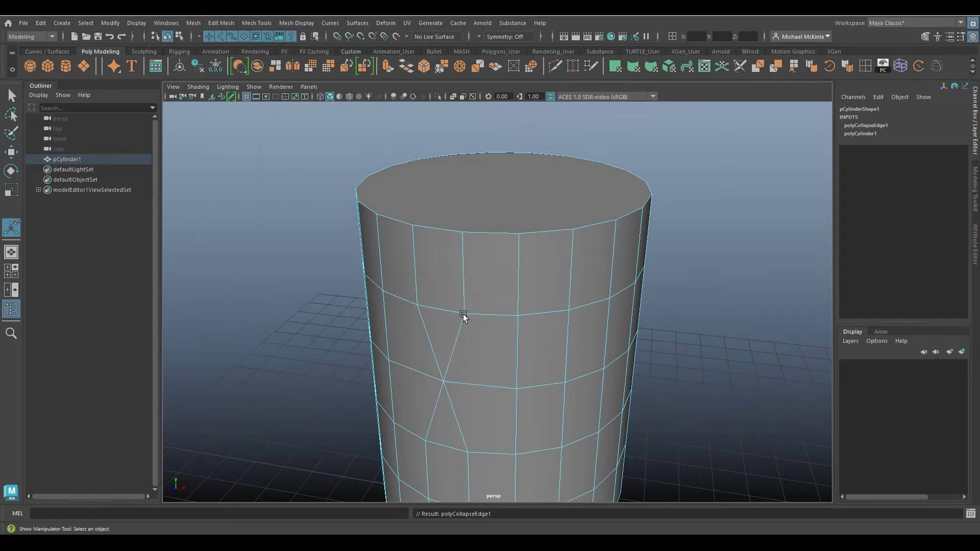
alt+drag(511, 336, 554, 356)
key(ctrl+z)
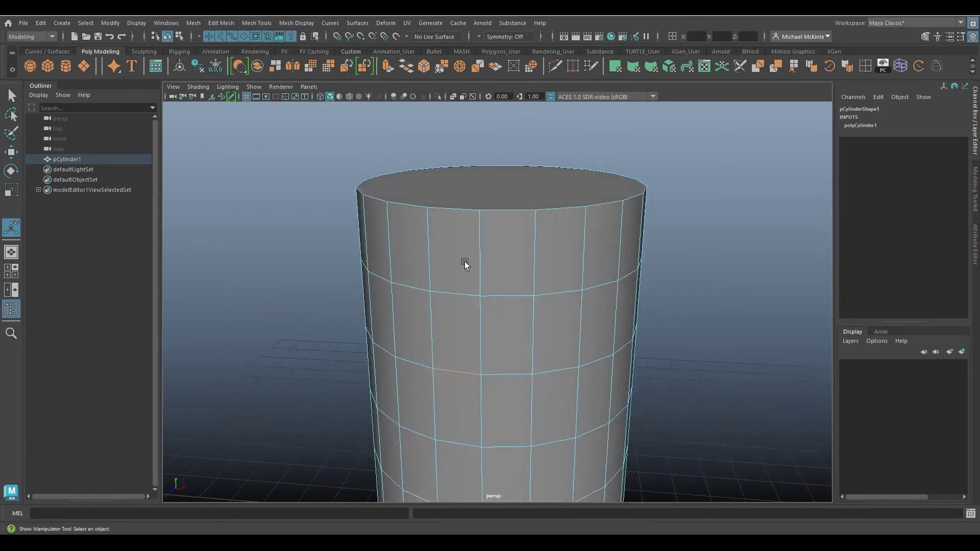
click(220, 22)
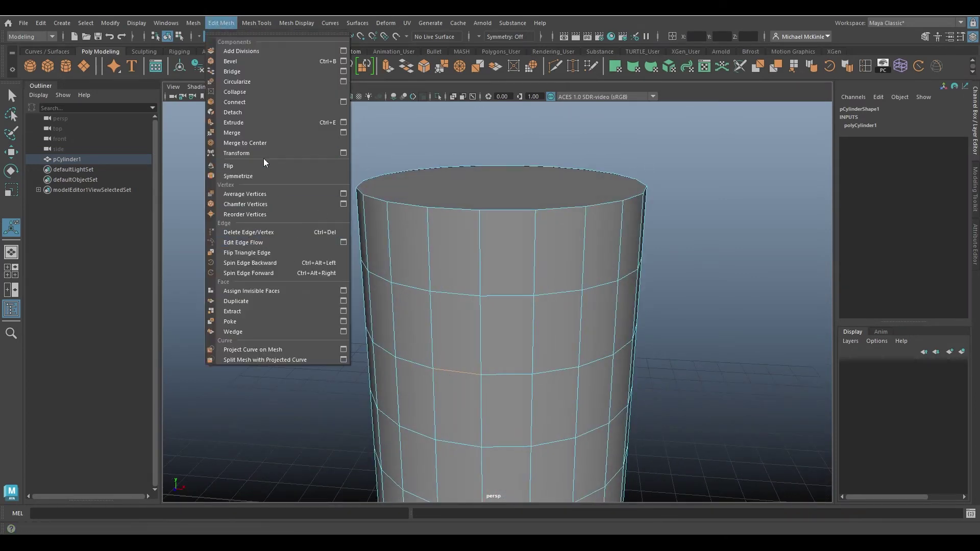
click(260, 143)
key(ctrl+z)
key(shift+z)
key(ctrl+z)
alt+drag(507, 339, 490, 314)
key(w)
click(525, 175)
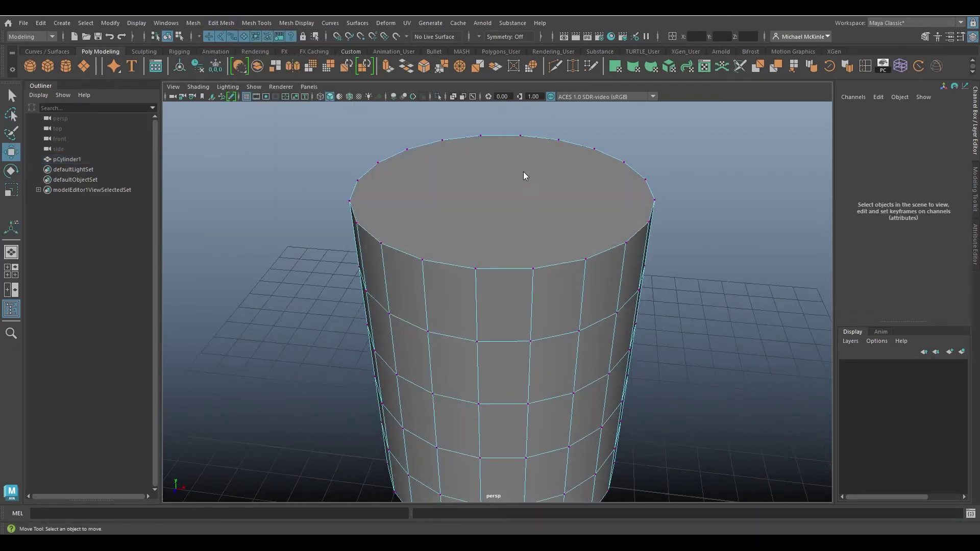
click(526, 192)
alt+drag(525, 192, 573, 240)
scroll(574, 240, up, 2)
click(221, 23)
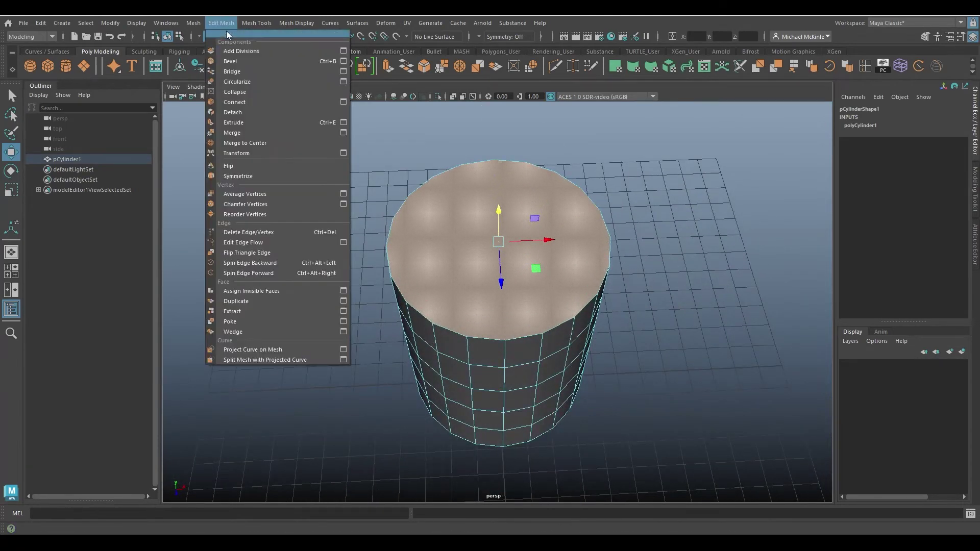
click(241, 97)
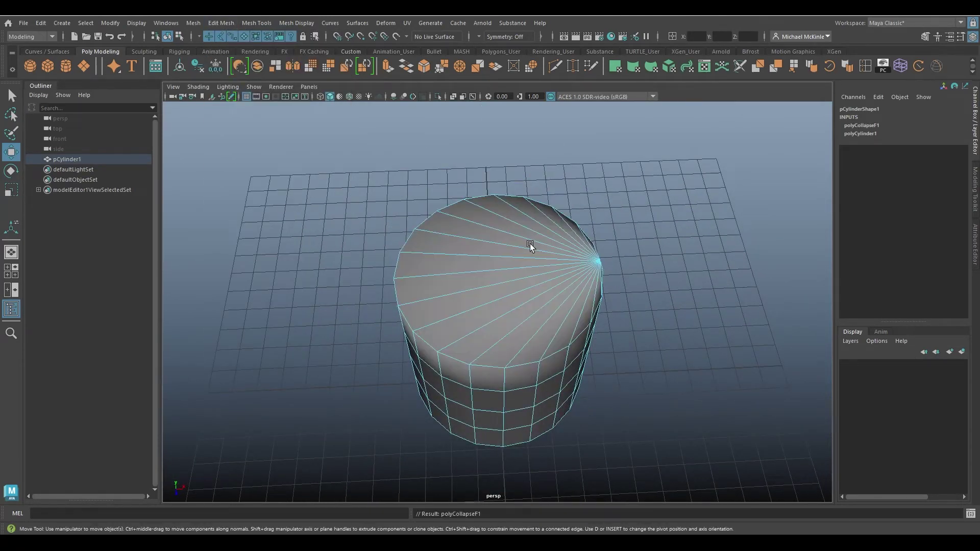
alt+drag(530, 243, 510, 235)
key(ctrl+z)
click(221, 23)
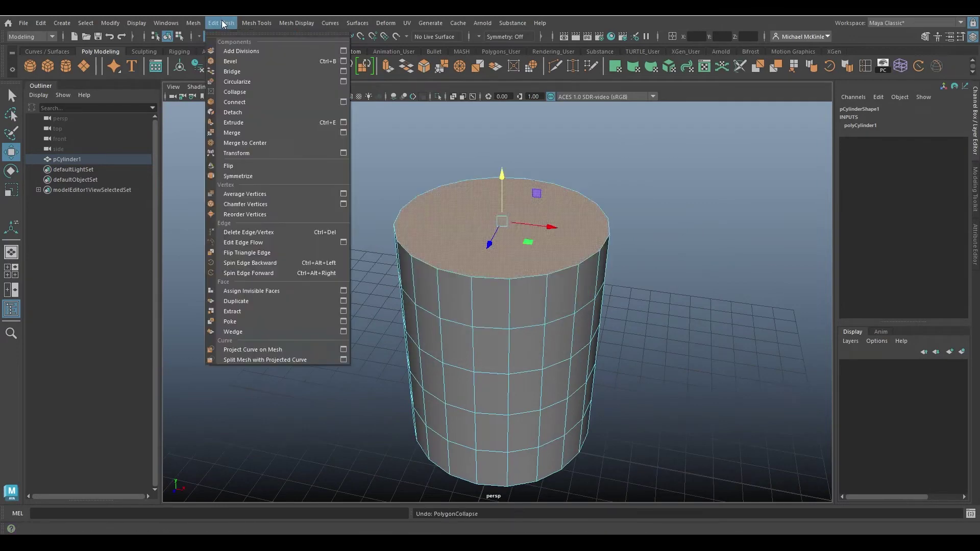
click(247, 142)
alt+drag(510, 240, 529, 225)
key(ctrl+z)
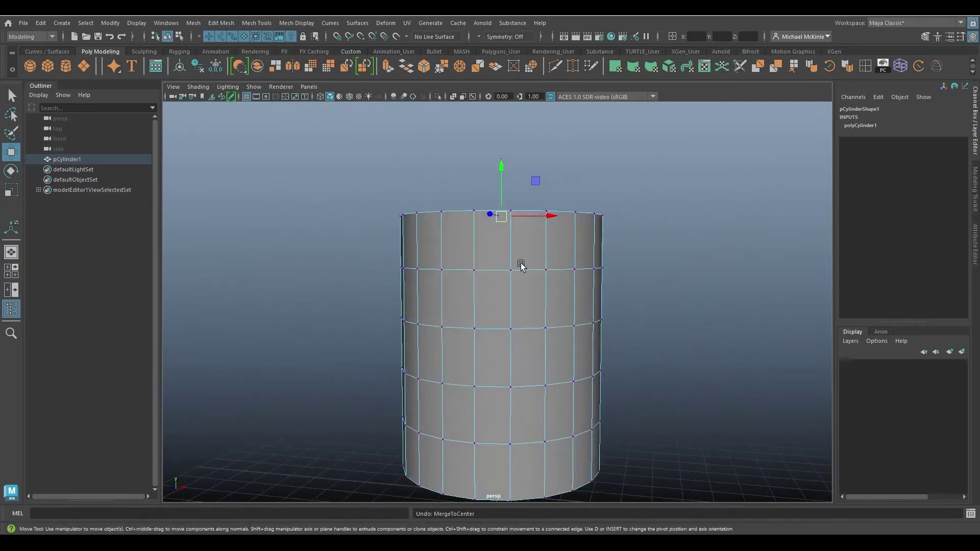
right_click(517, 243)
click(517, 230)
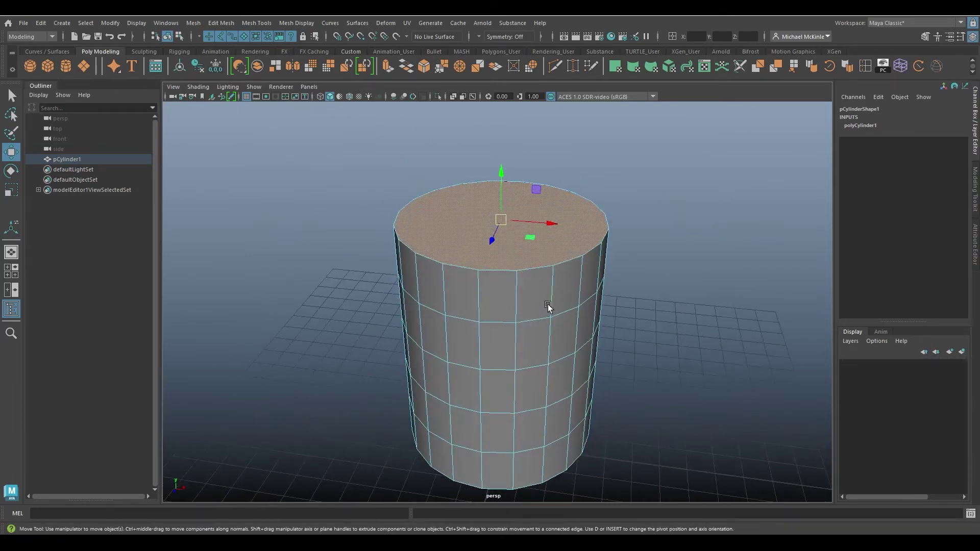
click(531, 322)
click(539, 376)
alt+drag(623, 367, 531, 297)
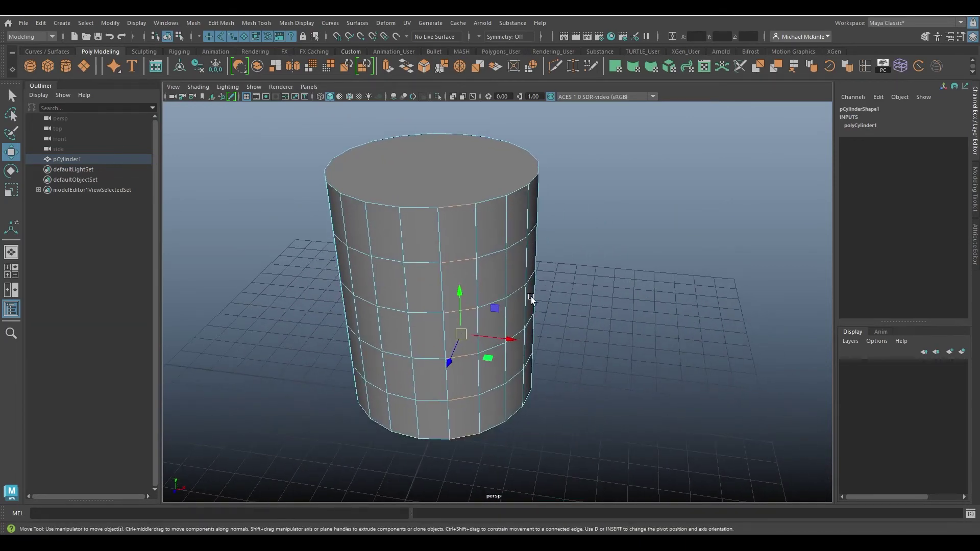
click(221, 23)
click(235, 92)
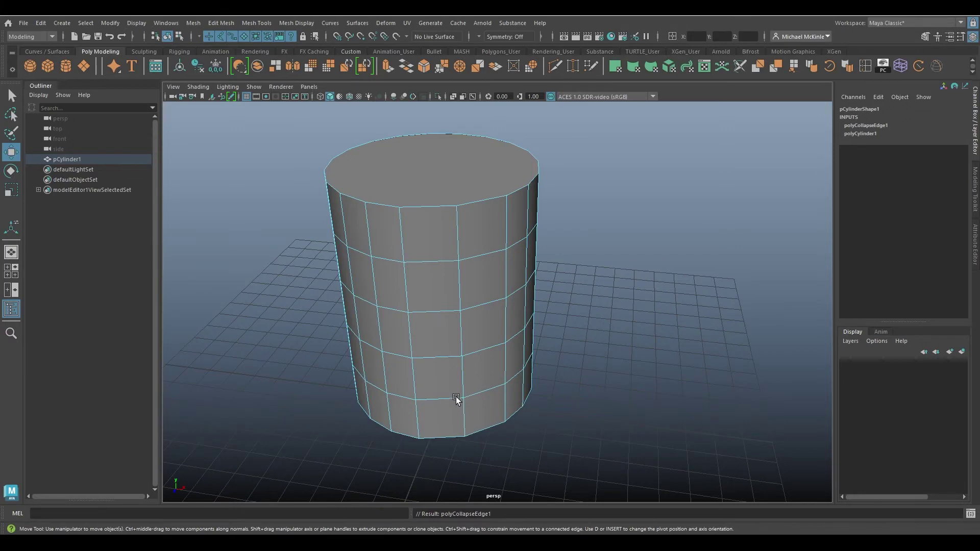
key(ctrl+z)
alt+drag(457, 386, 490, 376)
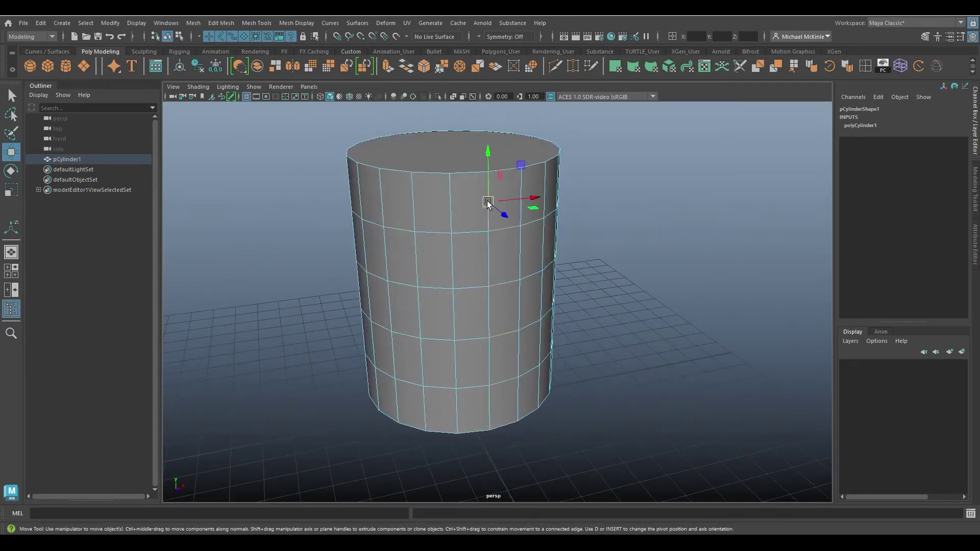
alt+drag(580, 322, 527, 243)
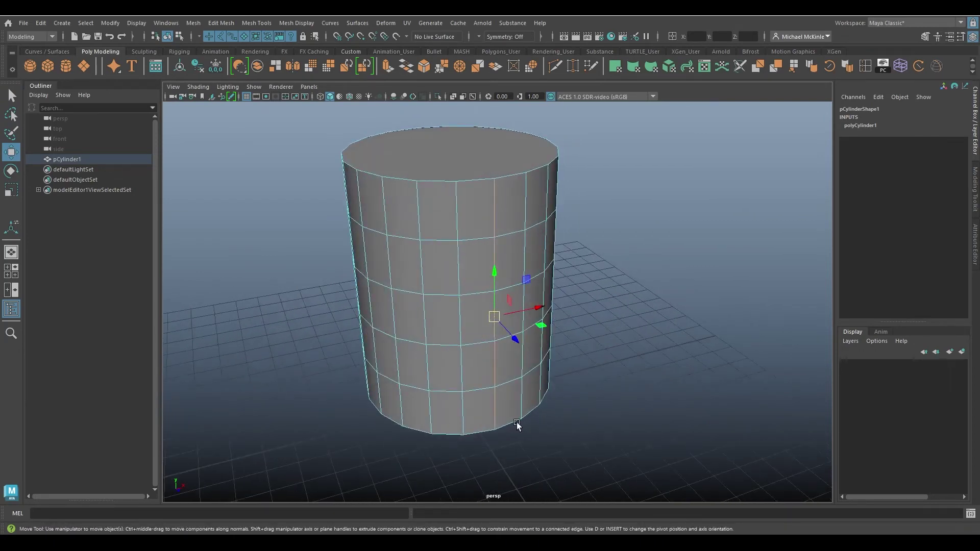
key(Delete)
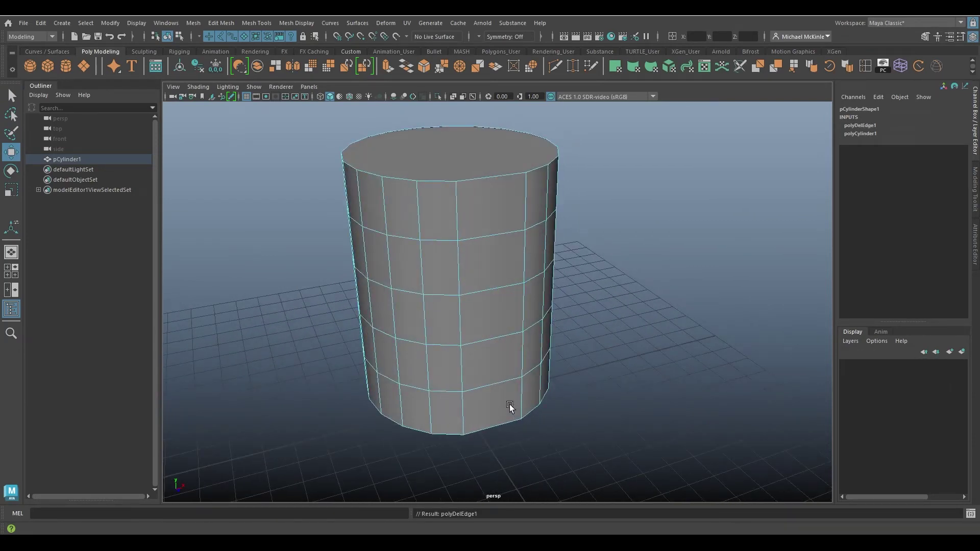
alt+drag(485, 335, 505, 326)
key(ctrl+z)
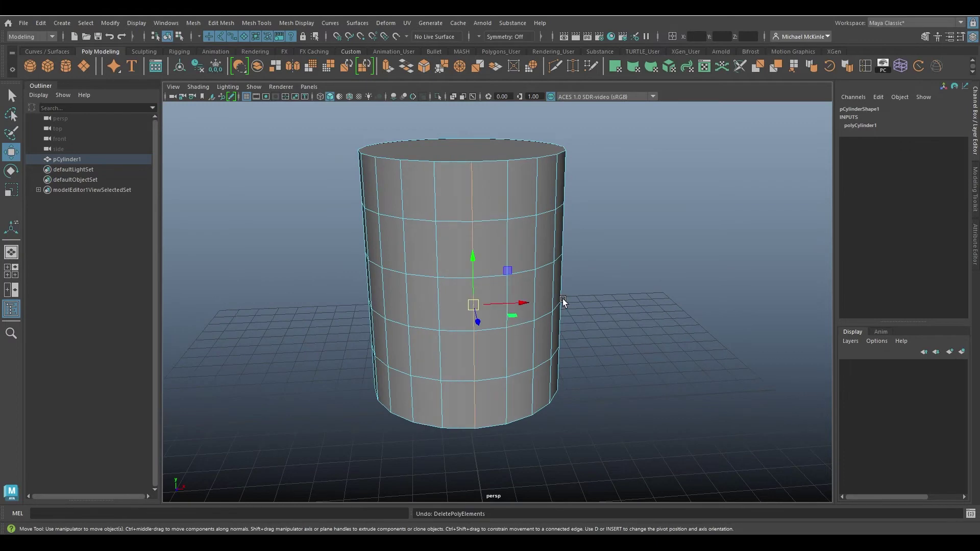
alt+drag(575, 297, 510, 269)
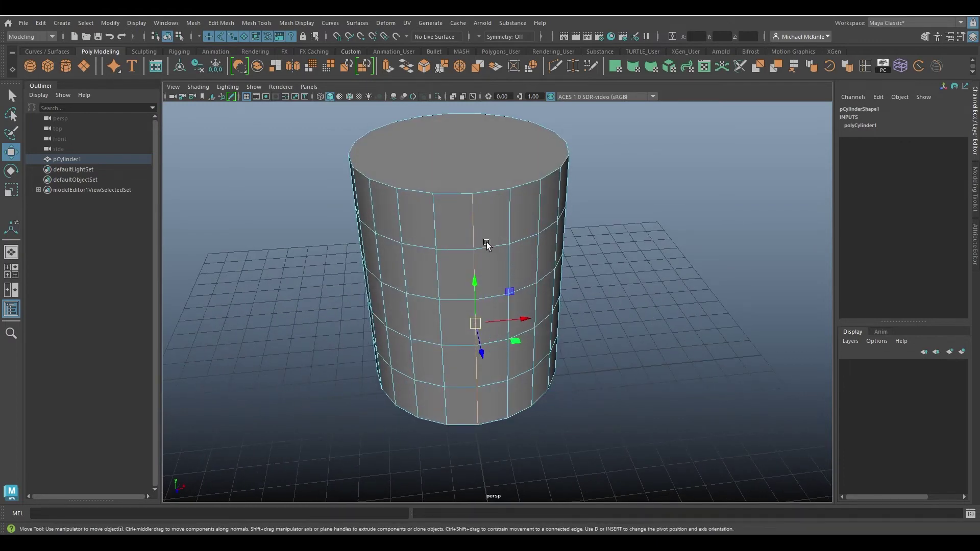
click(494, 190)
shift+double_click(493, 248)
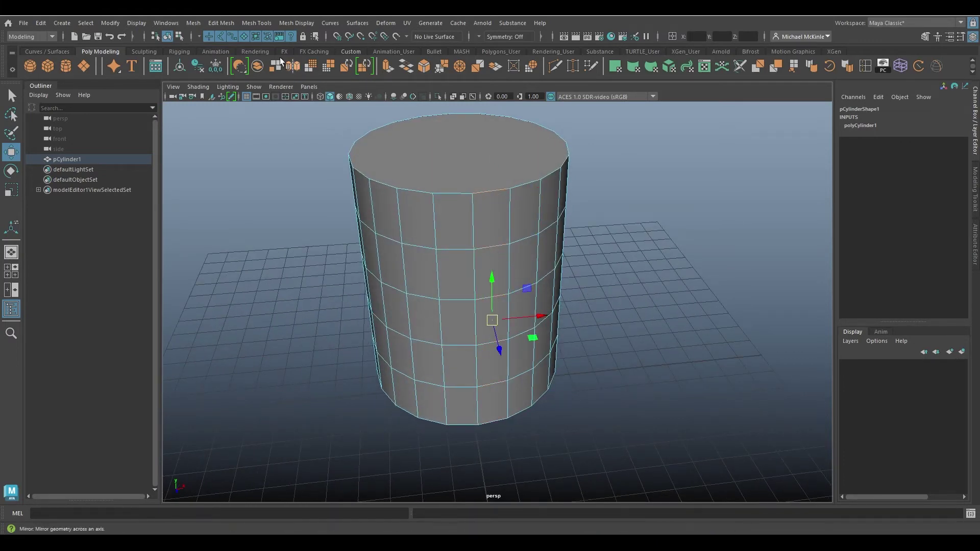
click(221, 24)
click(239, 93)
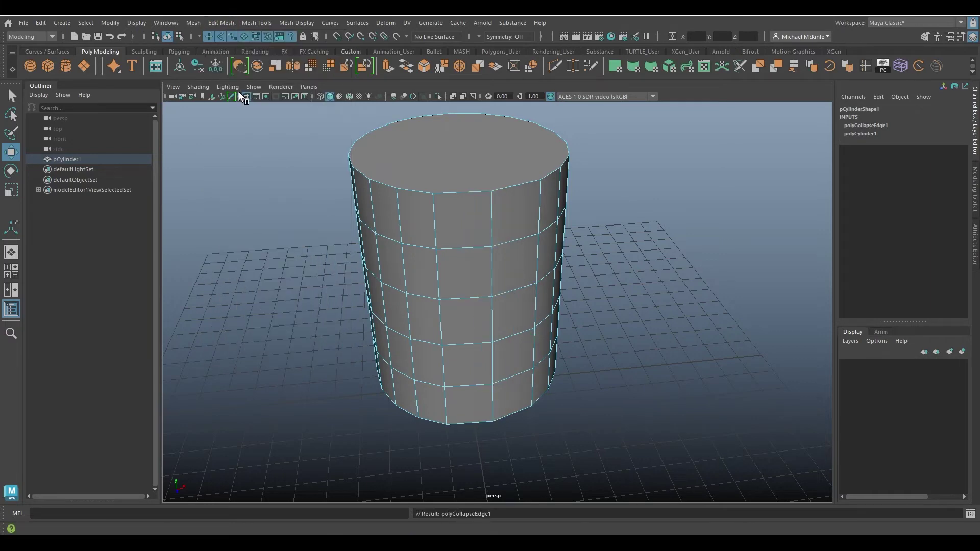
alt+drag(557, 239, 520, 245)
key(ctrl+z)
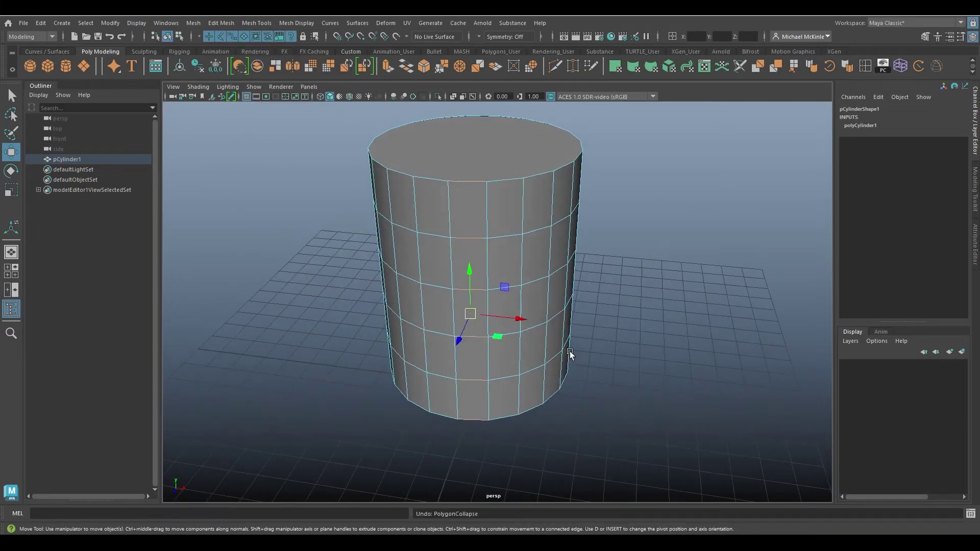
alt+drag(573, 317, 305, 90)
click(222, 23)
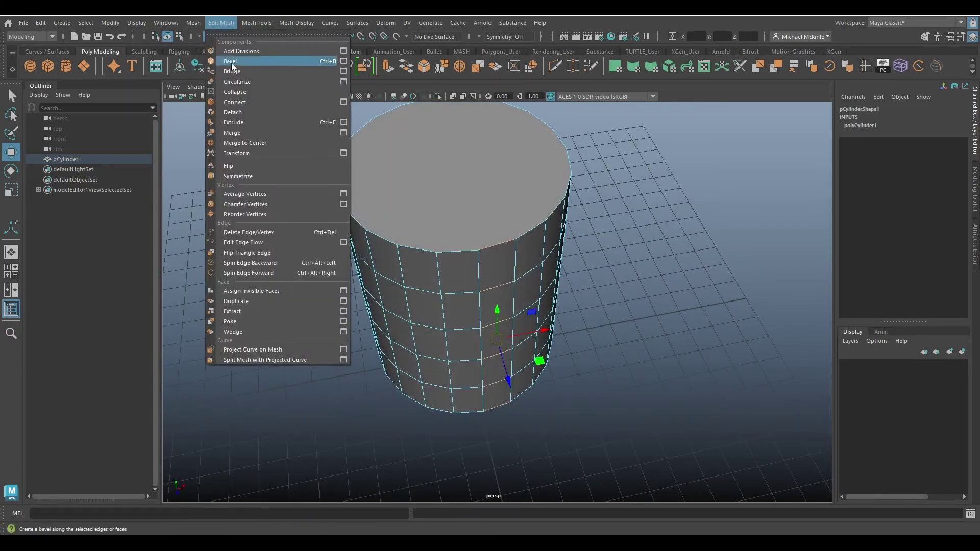
click(249, 139)
alt+drag(249, 139, 530, 252)
key(ctrl+z)
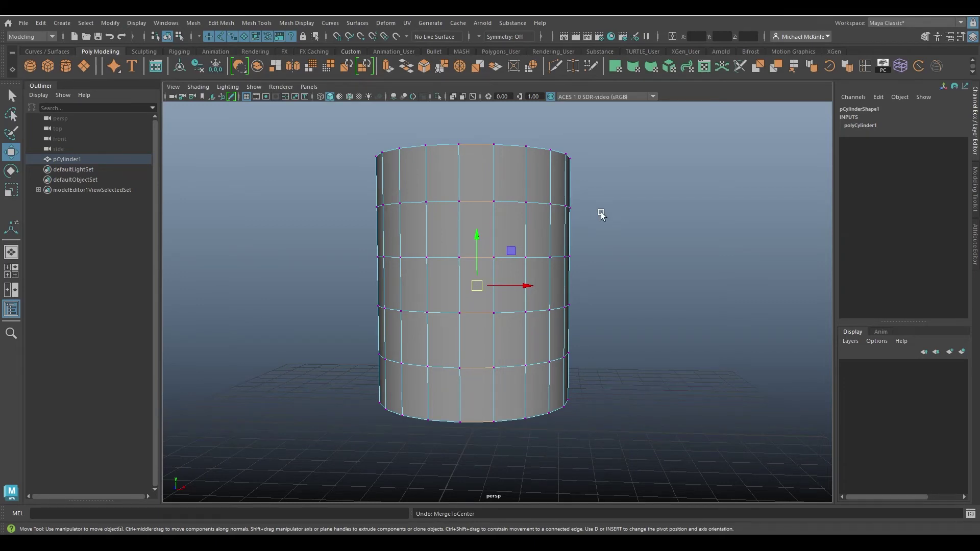
alt+drag(555, 217, 602, 237)
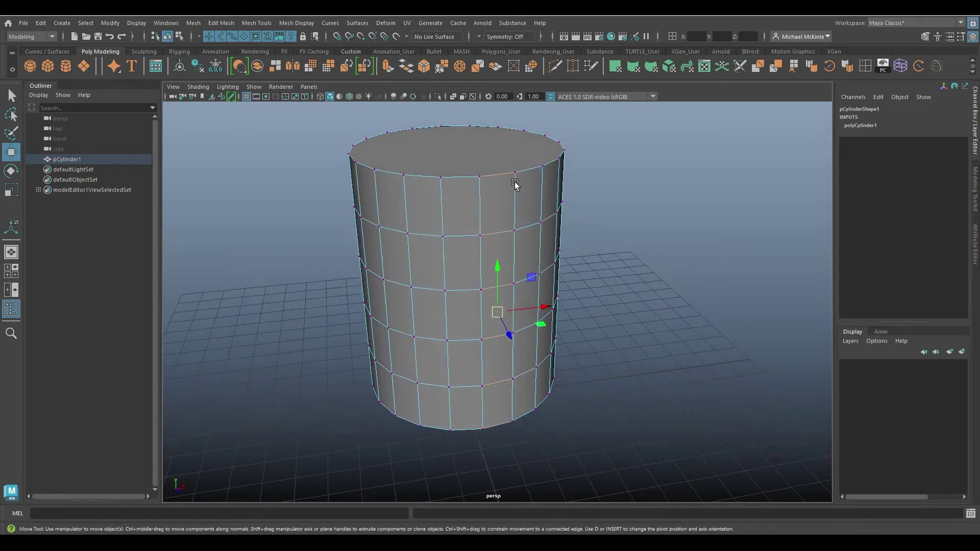
right_drag(476, 155, 479, 171)
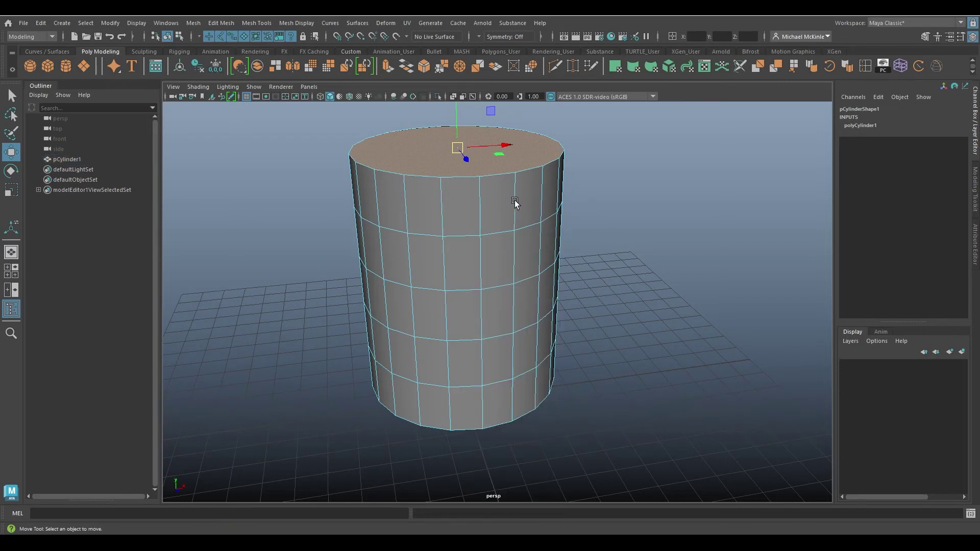
key(ctrl+z)
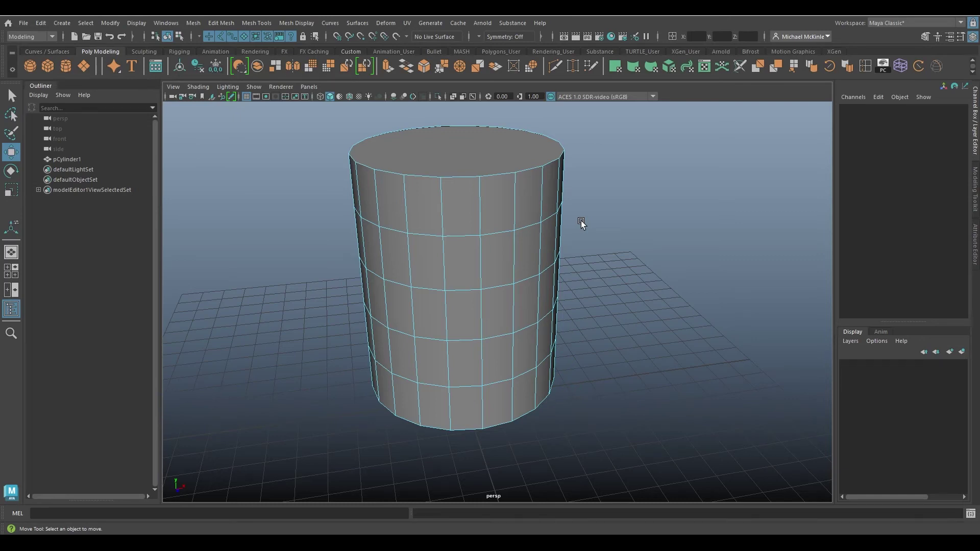
Return the cylinder to Object Mode, dolly out, and deselect it
right_drag(542, 192, 591, 176)
alt+drag(499, 210, 593, 253)
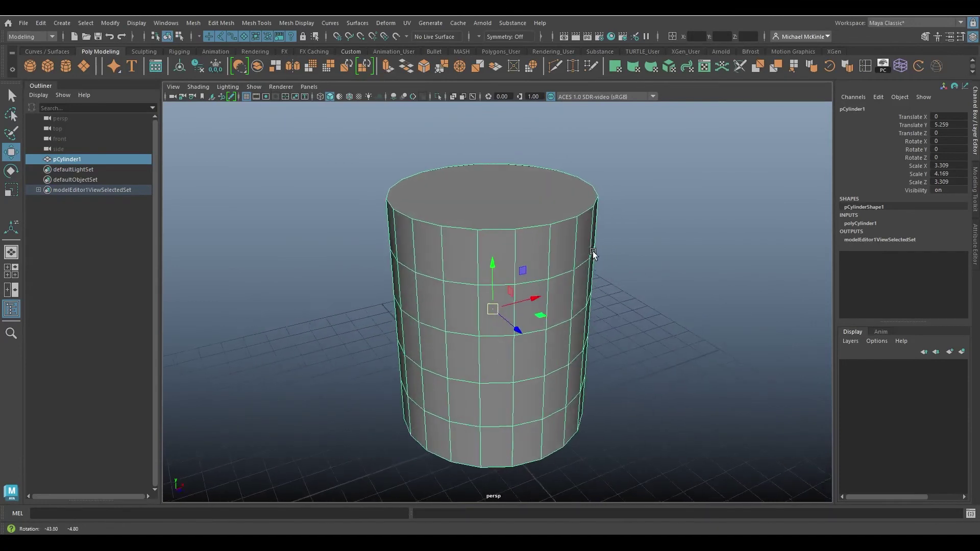
click(214, 23)
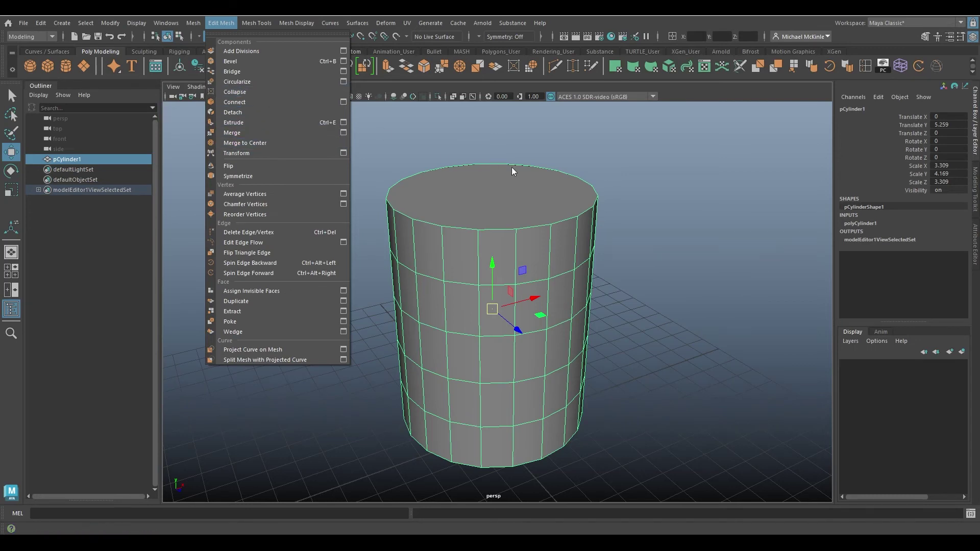
click(616, 243)
scroll(630, 244, down, 2)
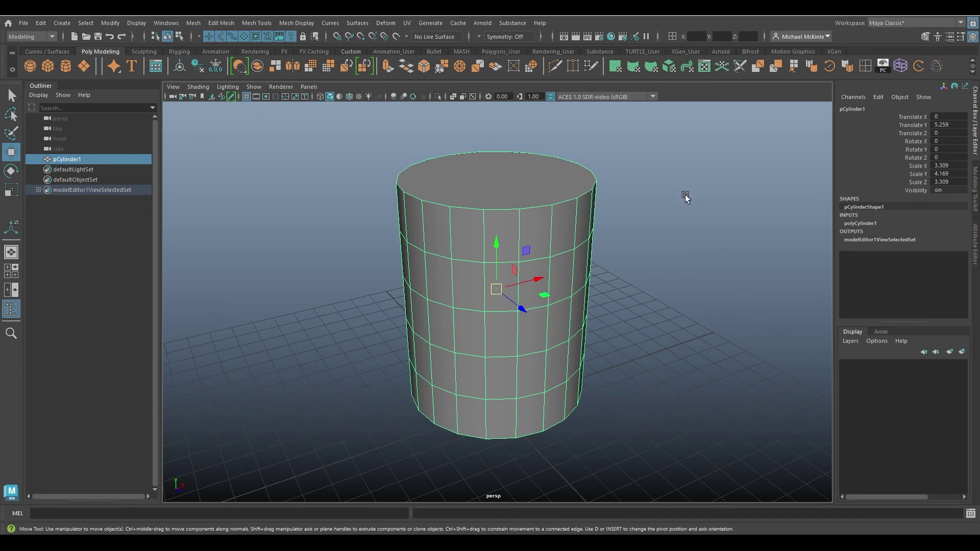
click(647, 224)
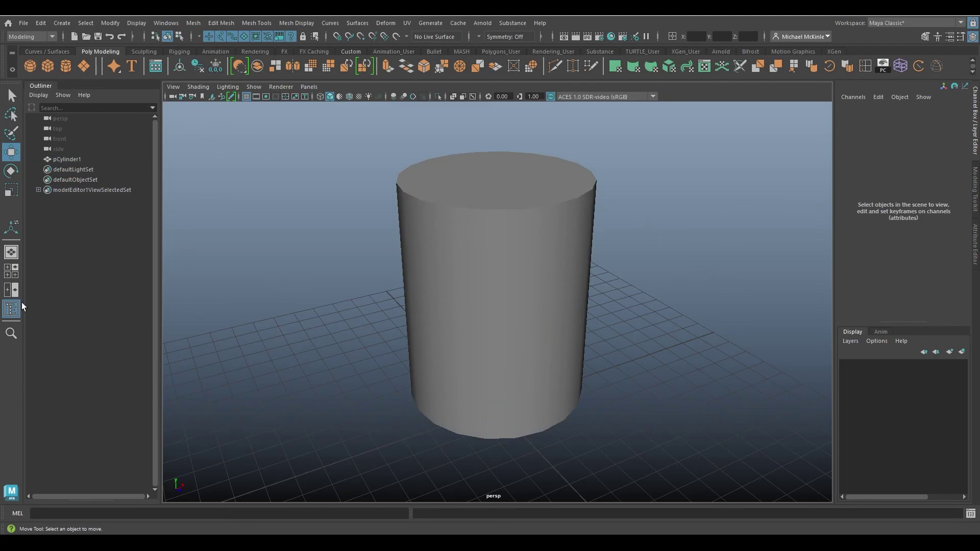